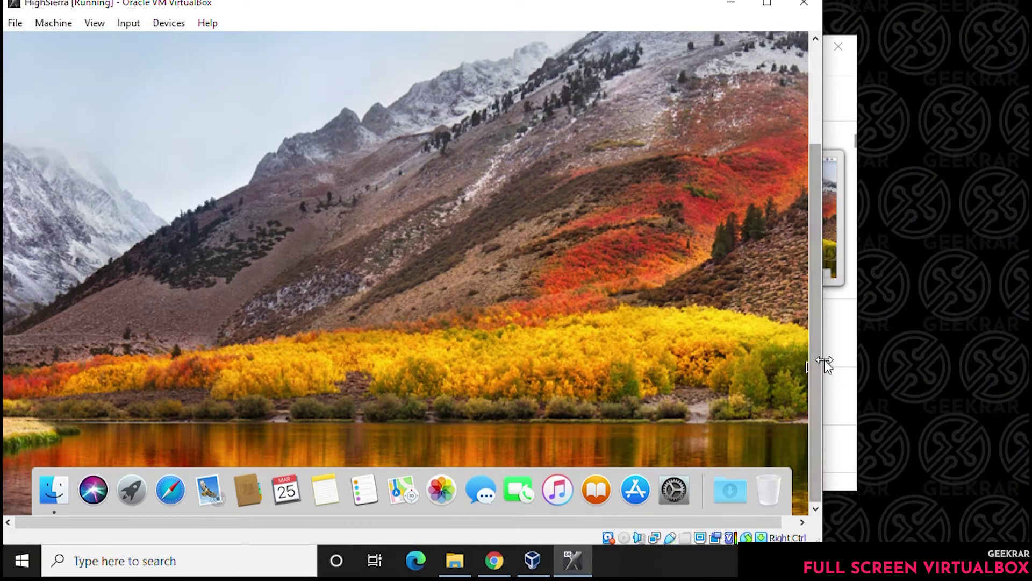
Step: Widen the High Sierra VM window so the macOS guest display fills the screen
{"action": "left_click_drag", "start_coordinate": [822, 360], "coordinate": [1008, 359]}
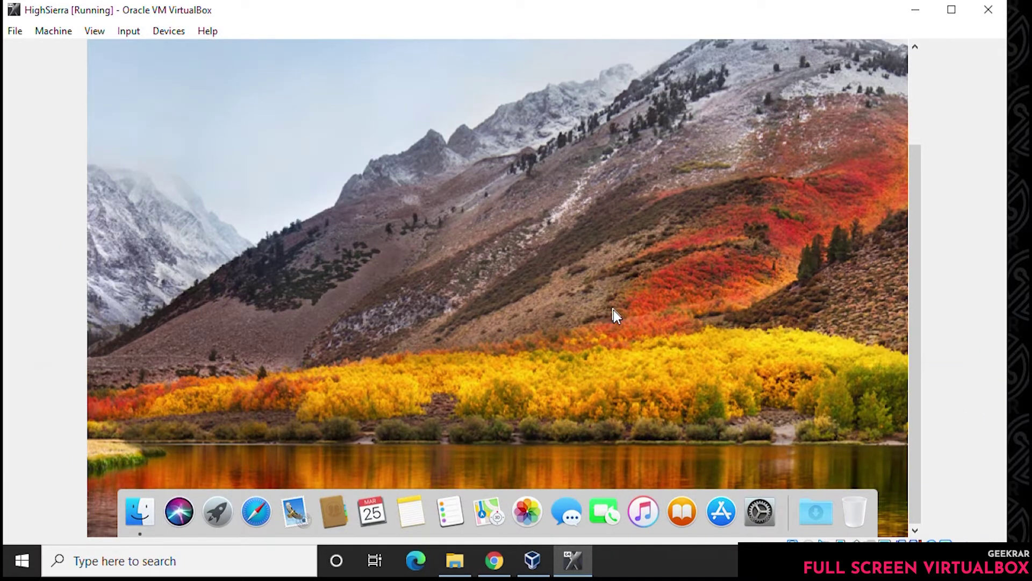
{"action": "left_click_drag", "start_coordinate": [914, 180], "coordinate": [921, 81]}
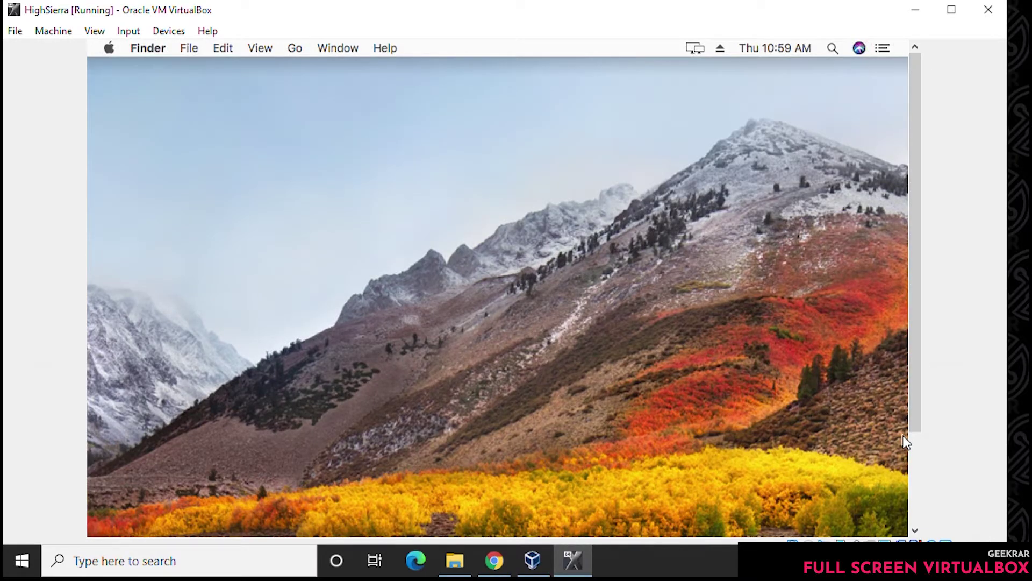
{"action": "mouse_move", "coordinate": [913, 267]}
{"action": "left_mouse_down"}
{"action": "mouse_move", "coordinate": [921, 407]}
{"action": "mouse_move", "coordinate": [887, 140]}
{"action": "left_mouse_up"}
Step: Power off the High Sierra virtual machine through File > Close
{"action": "left_click", "coordinate": [15, 31]}
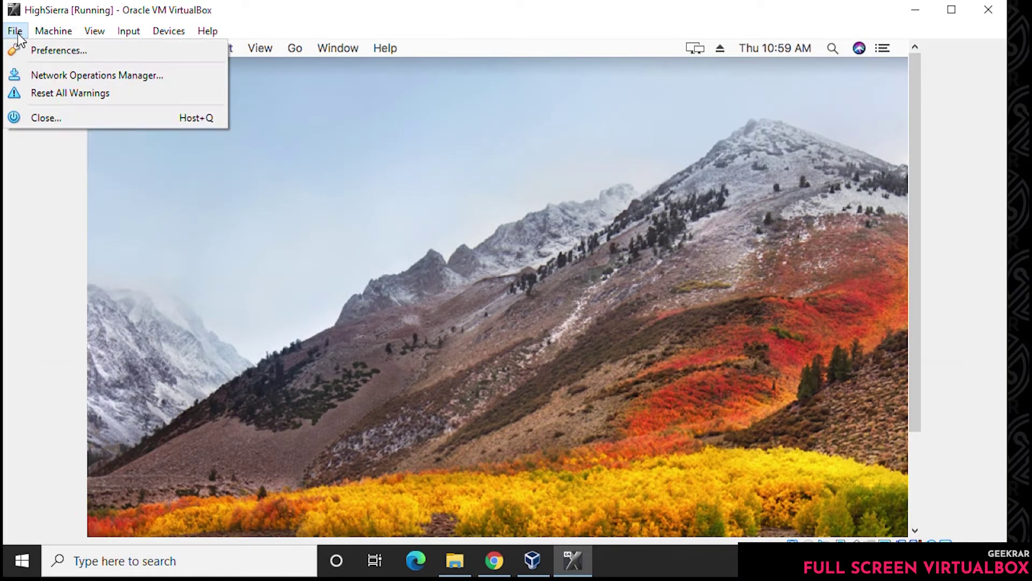
{"action": "left_click", "coordinate": [36, 121]}
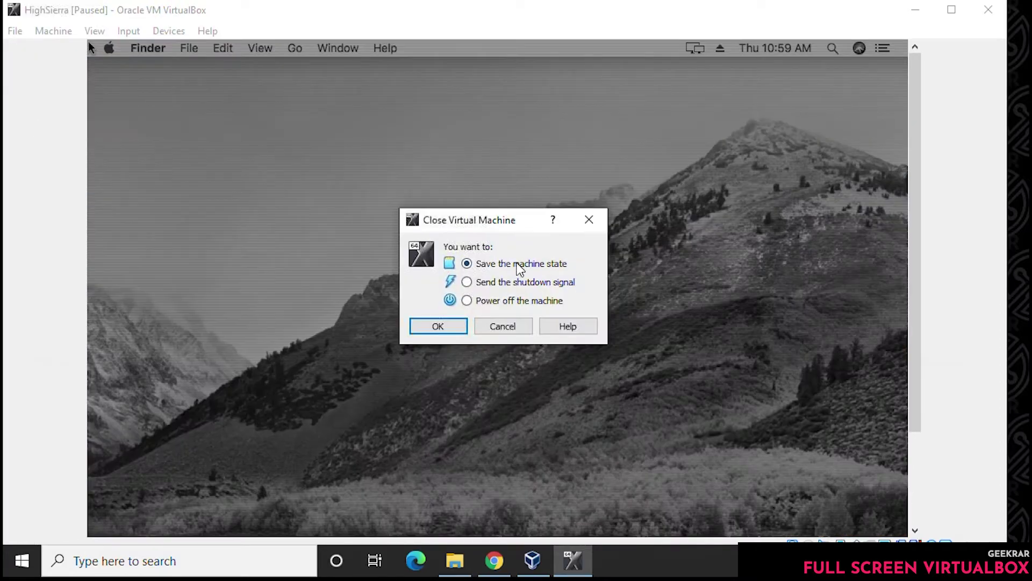
{"action": "left_click", "coordinate": [501, 301]}
{"action": "left_click", "coordinate": [458, 324]}
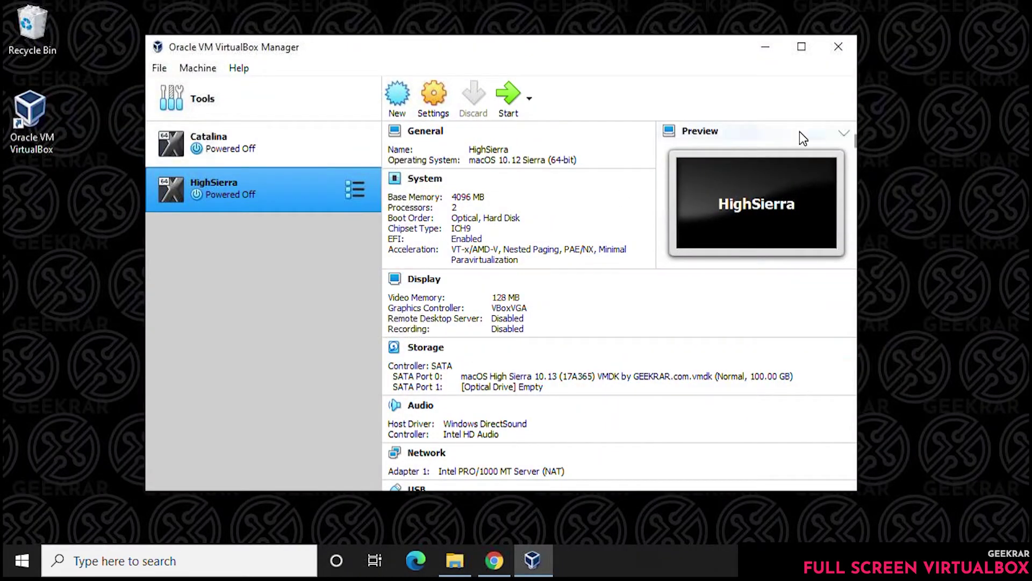
Step: Quit the VirtualBox Manager and open the Downloads folder in File Explorer
{"action": "left_click", "coordinate": [159, 68]}
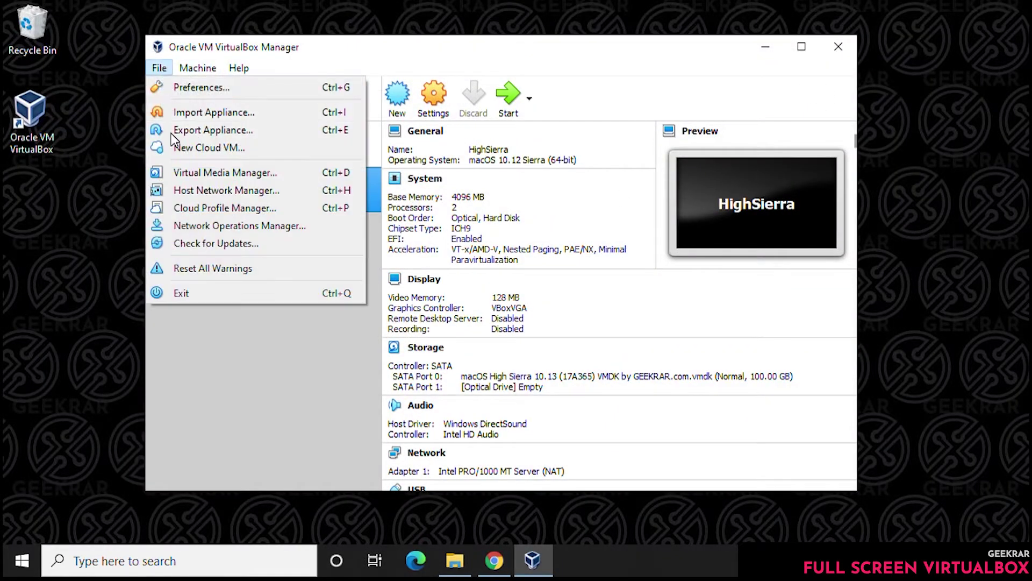
{"action": "left_click", "coordinate": [198, 297]}
{"action": "left_click", "coordinate": [455, 560]}
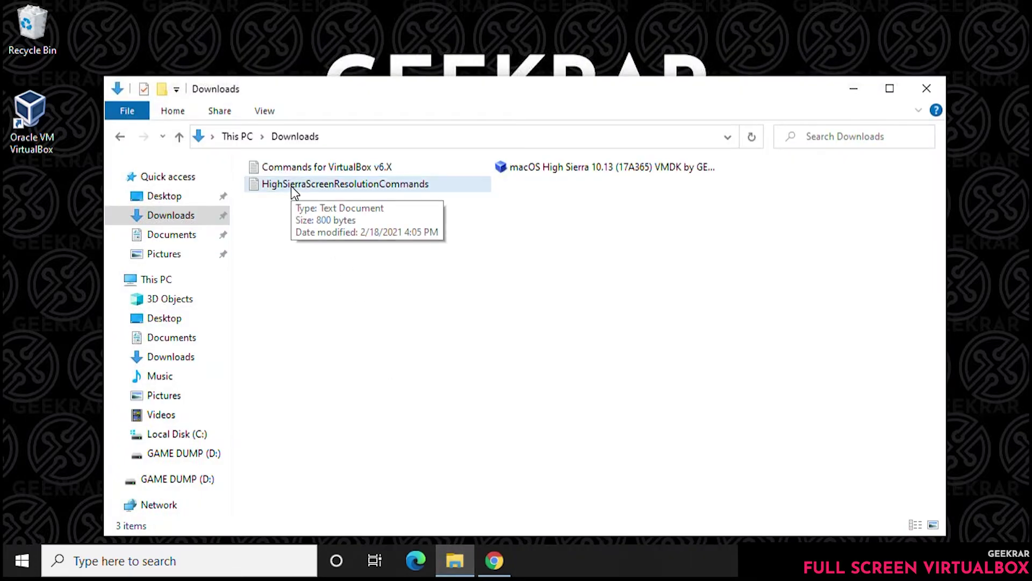
Step: Open HighSierraScreenResolutionCommands.txt in Notepad and copy the 1280x720 resolution
{"action": "left_click", "coordinate": [292, 187]}
{"action": "double_click", "coordinate": [292, 186]}
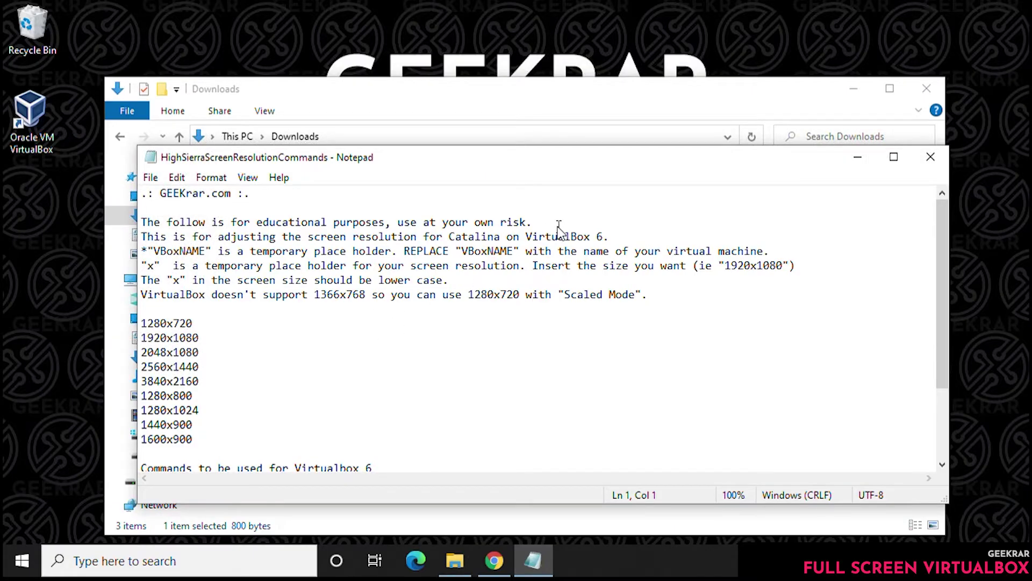
{"action": "scroll", "coordinate": [560, 250], "scroll_direction": "down", "scroll_amount": 3}
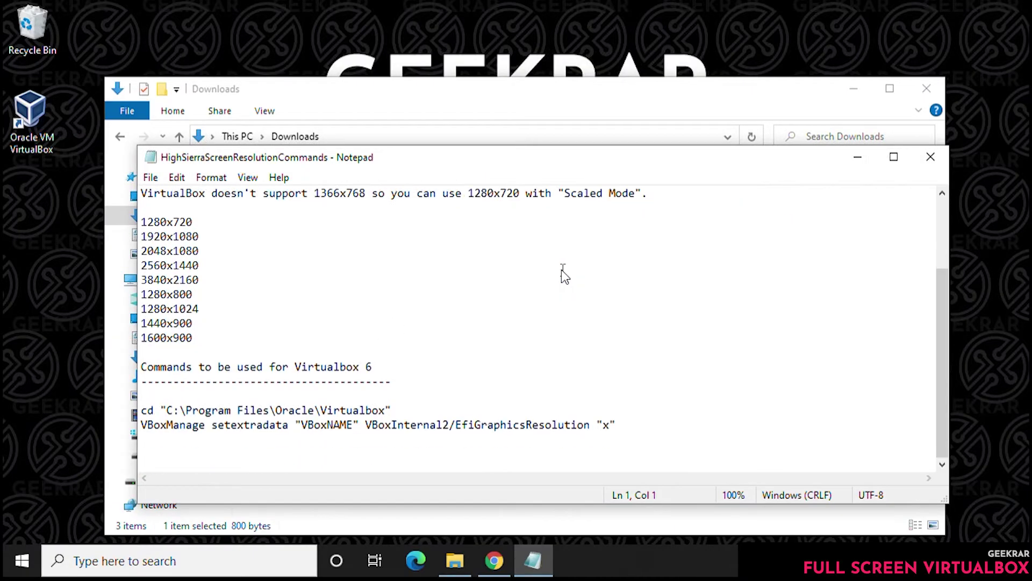
{"action": "scroll", "coordinate": [563, 275], "scroll_direction": "up", "scroll_amount": 1}
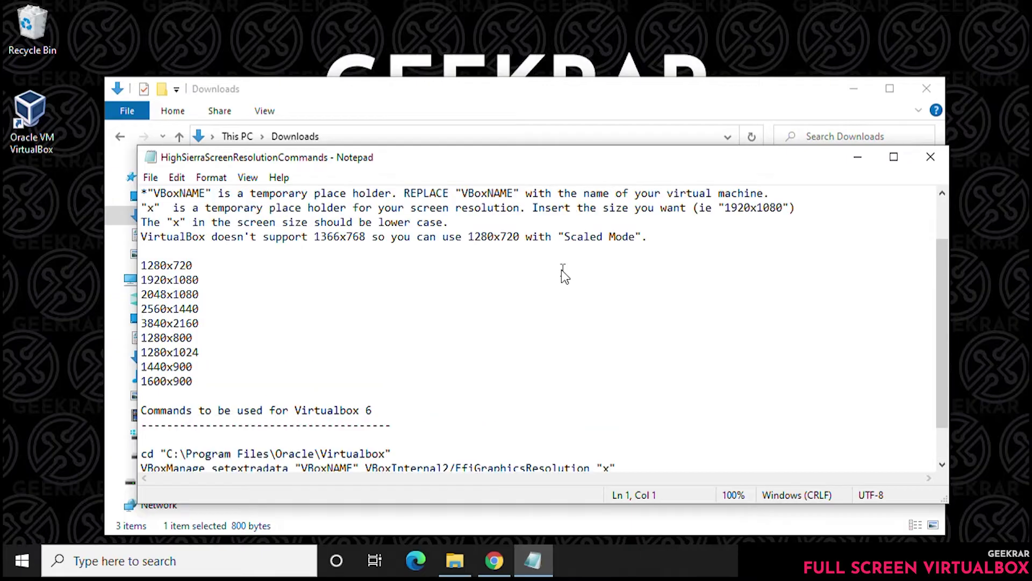
{"action": "scroll", "coordinate": [563, 274], "scroll_direction": "down", "scroll_amount": 1}
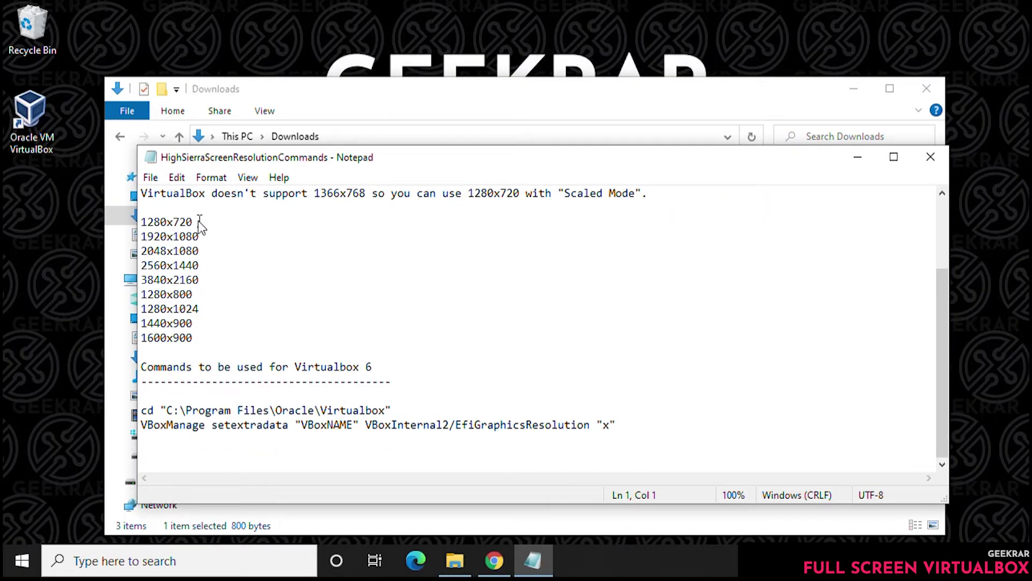
{"action": "left_click_drag", "start_coordinate": [194, 222], "coordinate": [140, 223]}
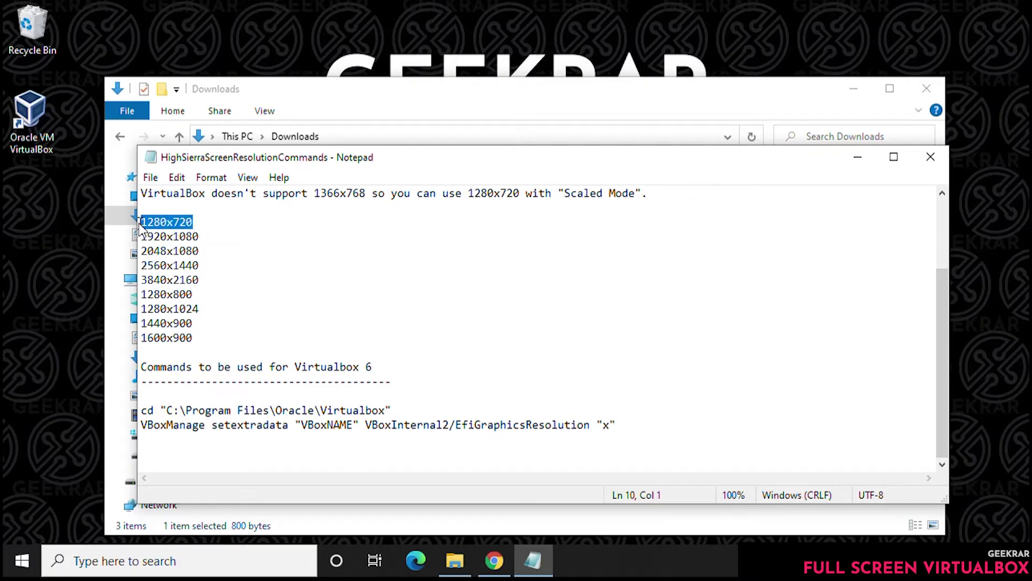
{"action": "right_click", "coordinate": [183, 225]}
{"action": "left_click", "coordinate": [224, 276]}
Step: Put 1280x720 in place of the x placeholder and replace VBoxNAME with HighSierra
{"action": "left_click", "coordinate": [602, 425]}
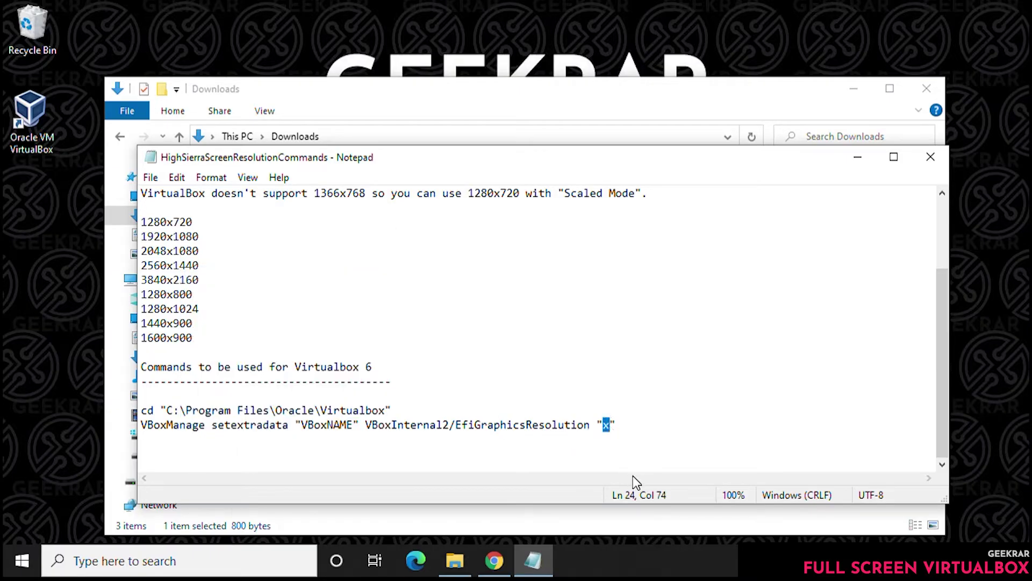
{"action": "key", "text": "ctrl+v"}
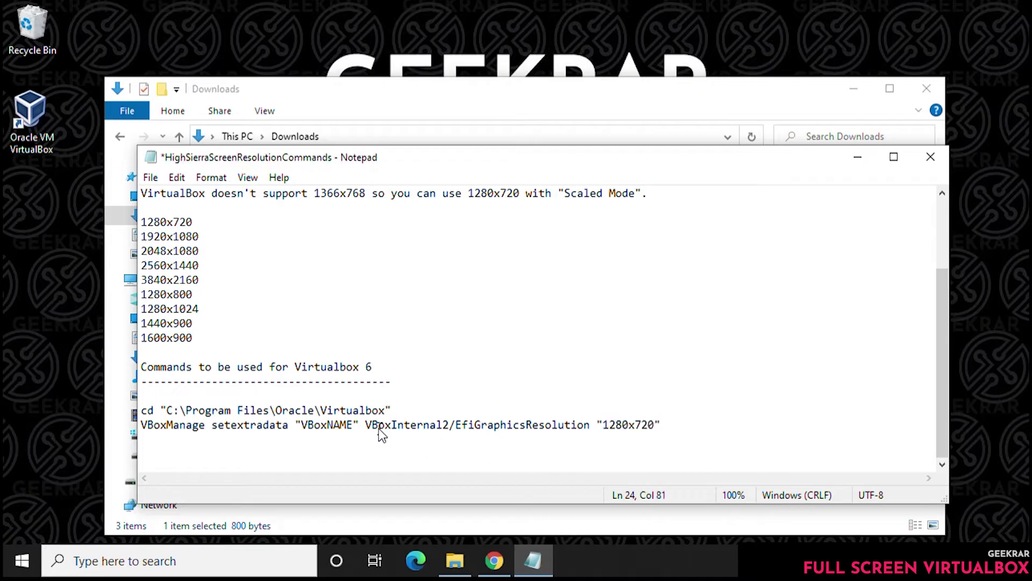
{"action": "left_click_drag", "start_coordinate": [353, 424], "coordinate": [305, 427]}
{"action": "type", "text": "Hi"}
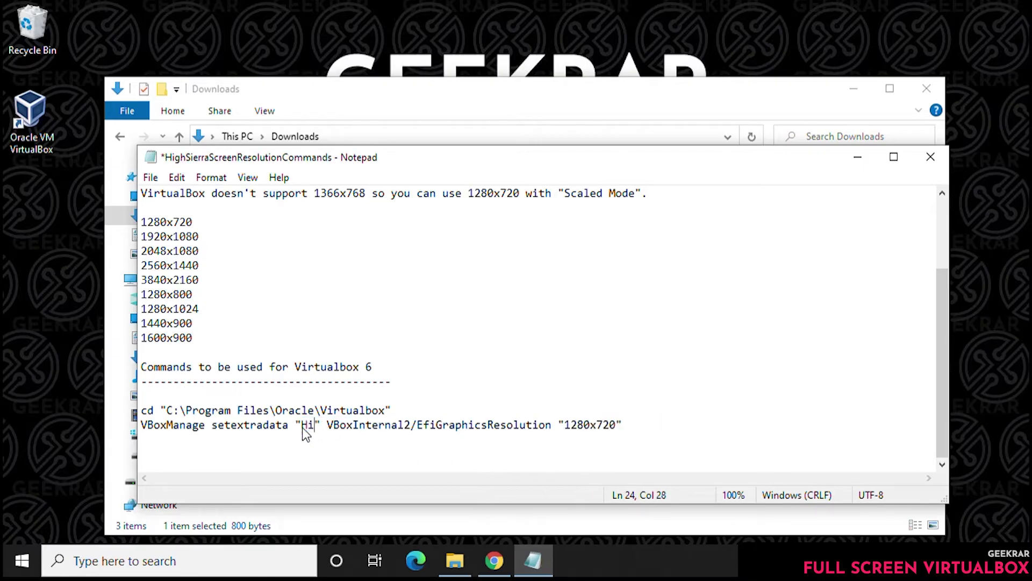
{"action": "type", "text": "ghSierra"}
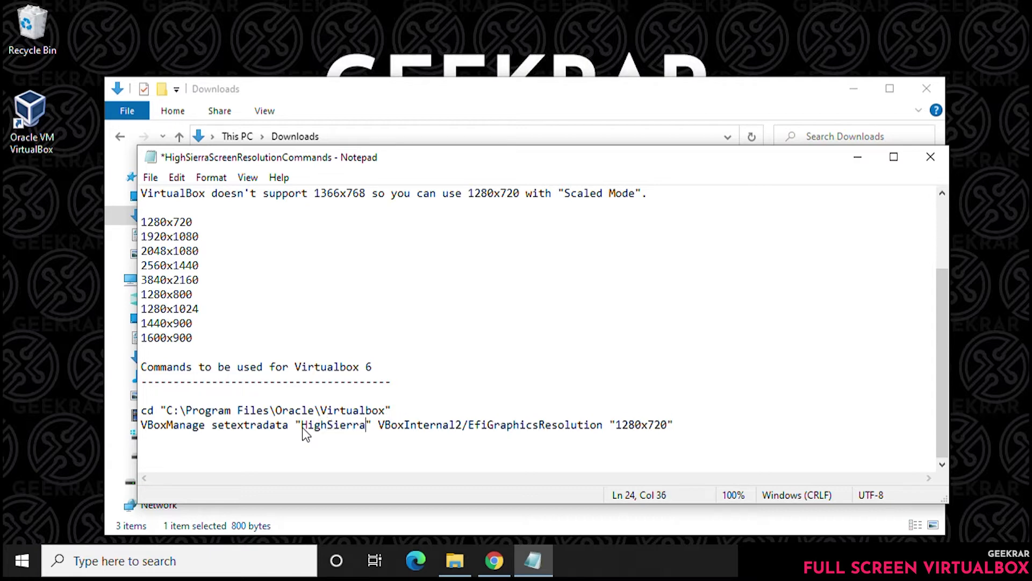
{"action": "left_click", "coordinate": [63, 563]}
{"action": "type", "text": "cmd"}
Step: Open an administrator Command Prompt and run the cd command into the VirtualBox folder
{"action": "right_click", "coordinate": [149, 102]}
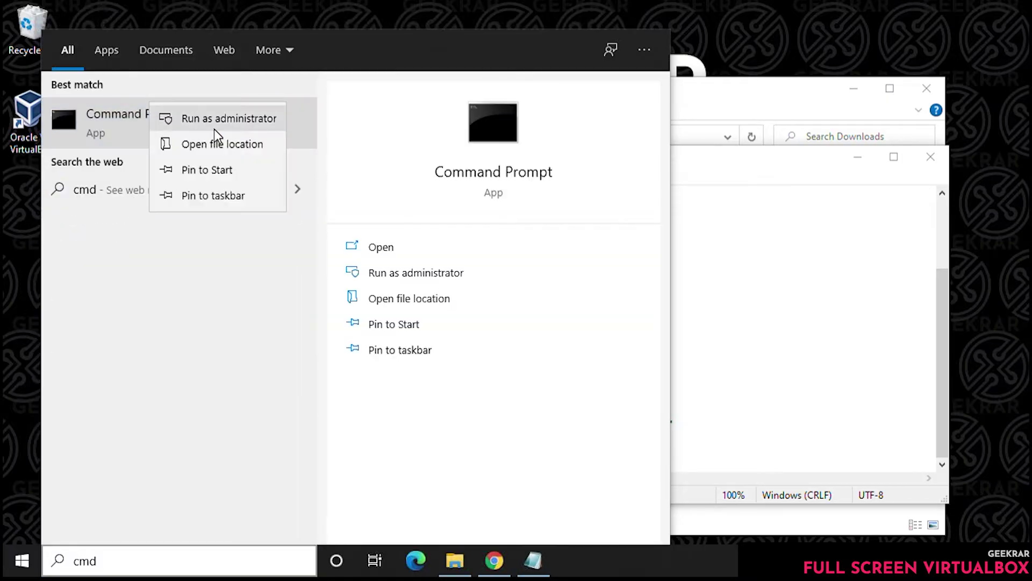
{"action": "left_click", "coordinate": [214, 122]}
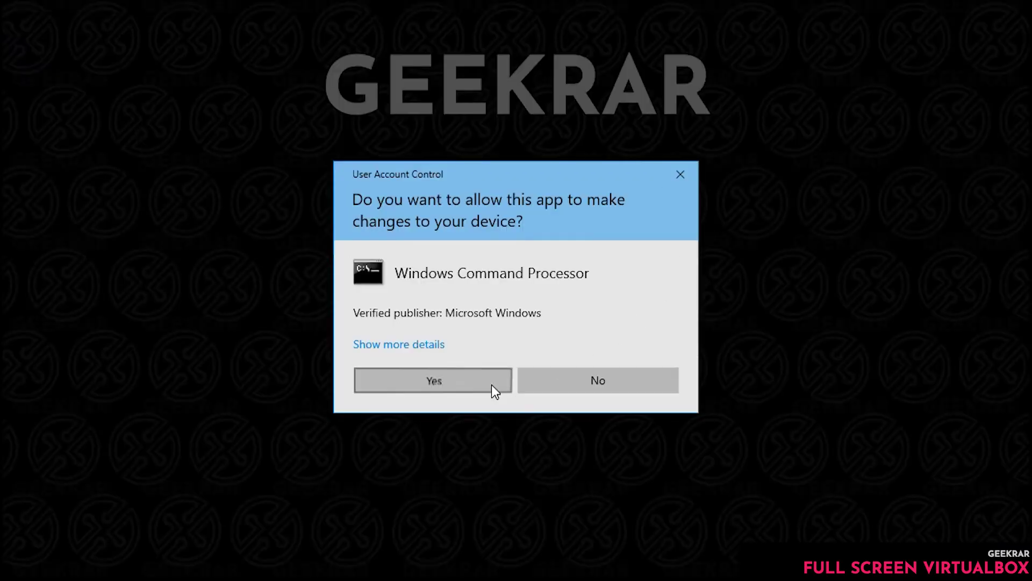
{"action": "left_click", "coordinate": [492, 385]}
{"action": "left_click", "coordinate": [873, 297]}
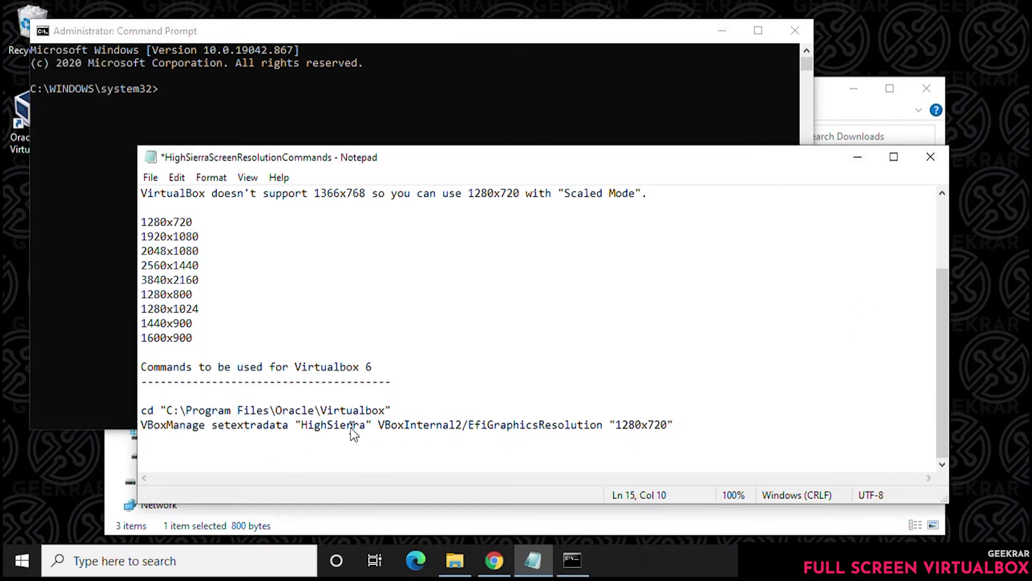
{"action": "left_click_drag", "start_coordinate": [392, 411], "coordinate": [139, 411]}
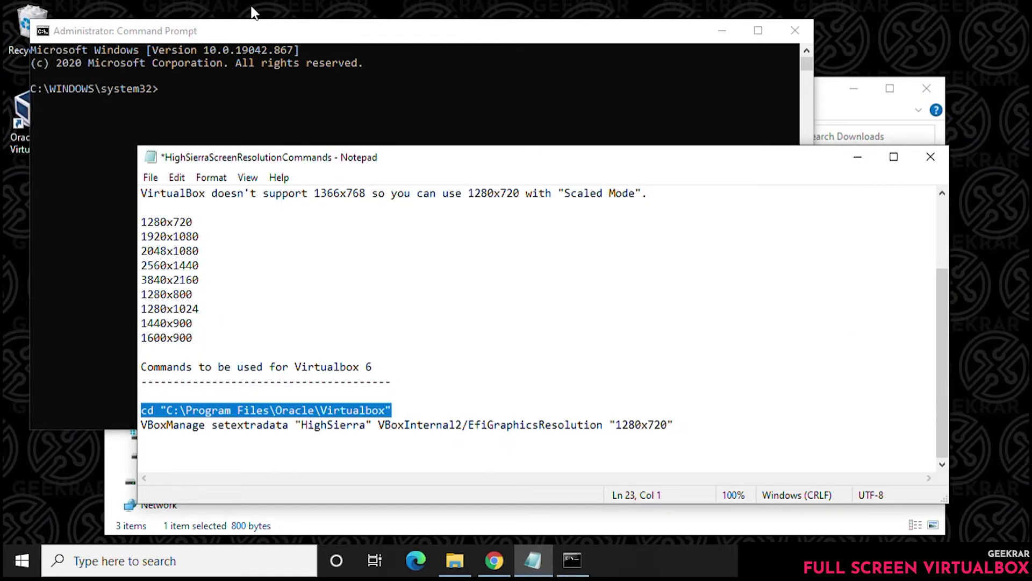
{"action": "left_click", "coordinate": [250, 82]}
{"action": "key", "text": "ctrl+v"}
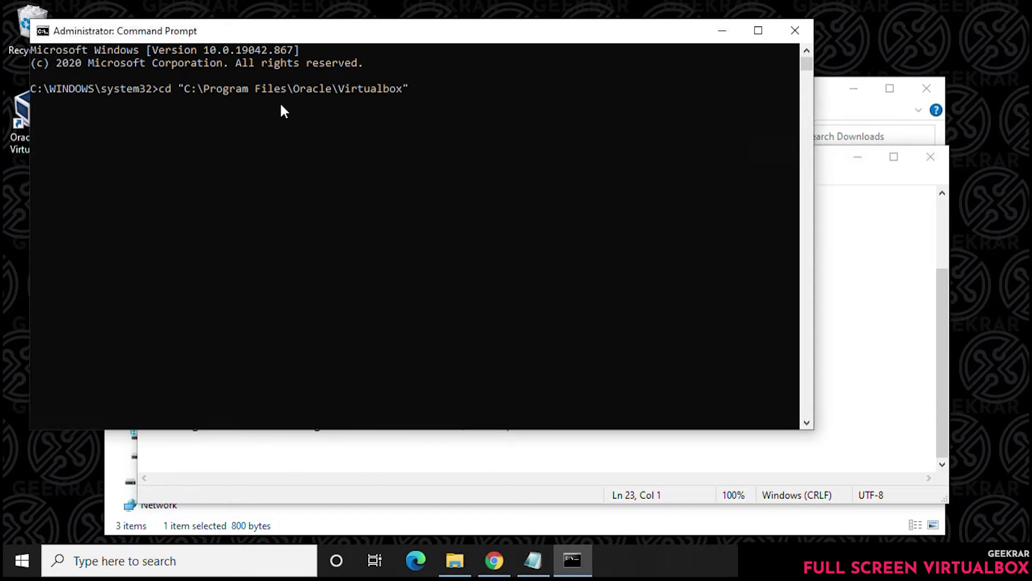
{"action": "key", "text": "Return"}
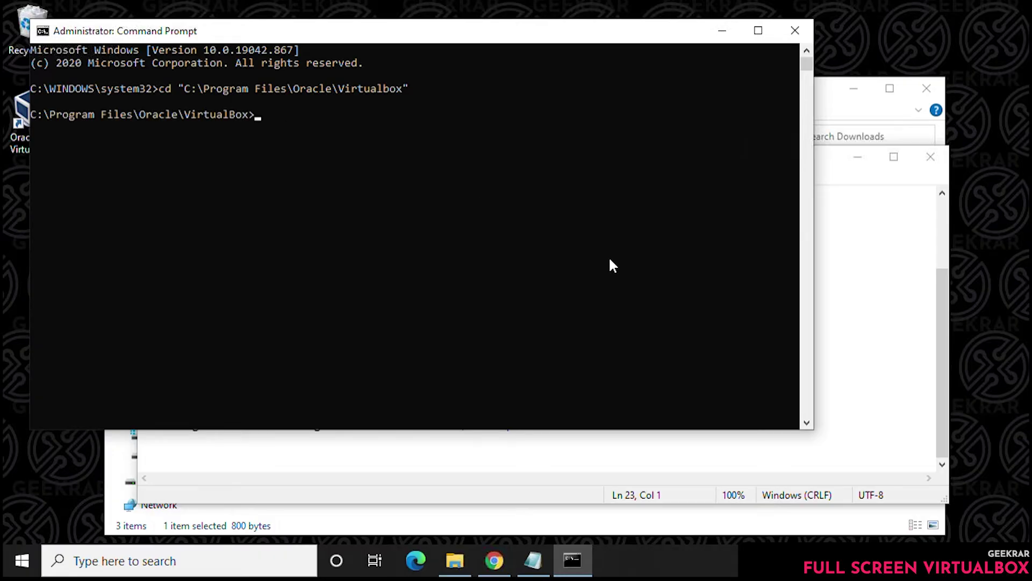
Step: Run VBoxManage setextradata "HighSierra" EfiGraphicsResolution "1280x720", then close Command Prompt
{"action": "left_click", "coordinate": [824, 306]}
{"action": "left_click_drag", "start_coordinate": [687, 425], "coordinate": [181, 430]}
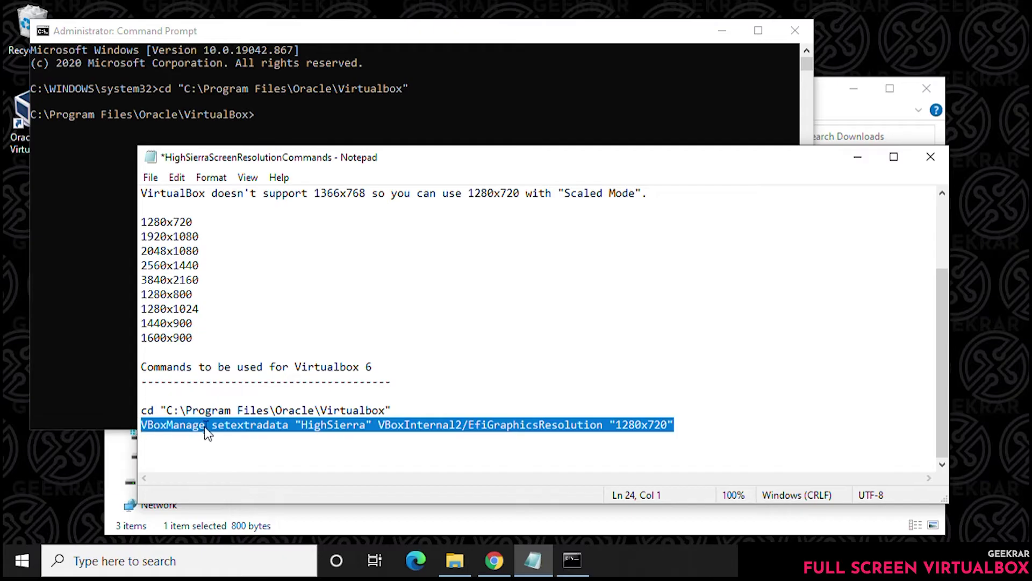
{"action": "scroll", "coordinate": [300, 308], "scroll_direction": "up", "scroll_amount": 1}
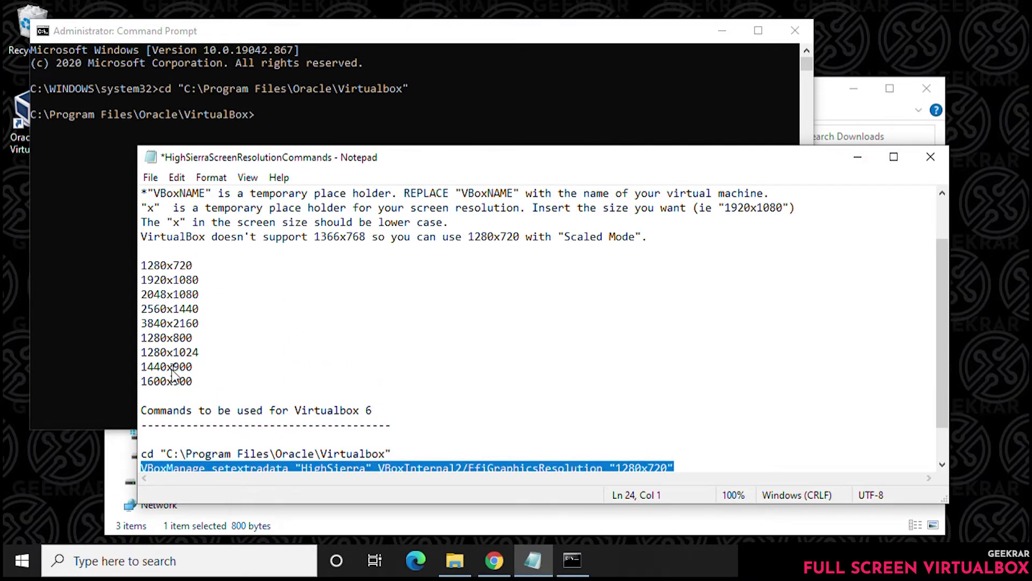
{"action": "left_click", "coordinate": [79, 157]}
{"action": "right_click", "coordinate": [278, 149]}
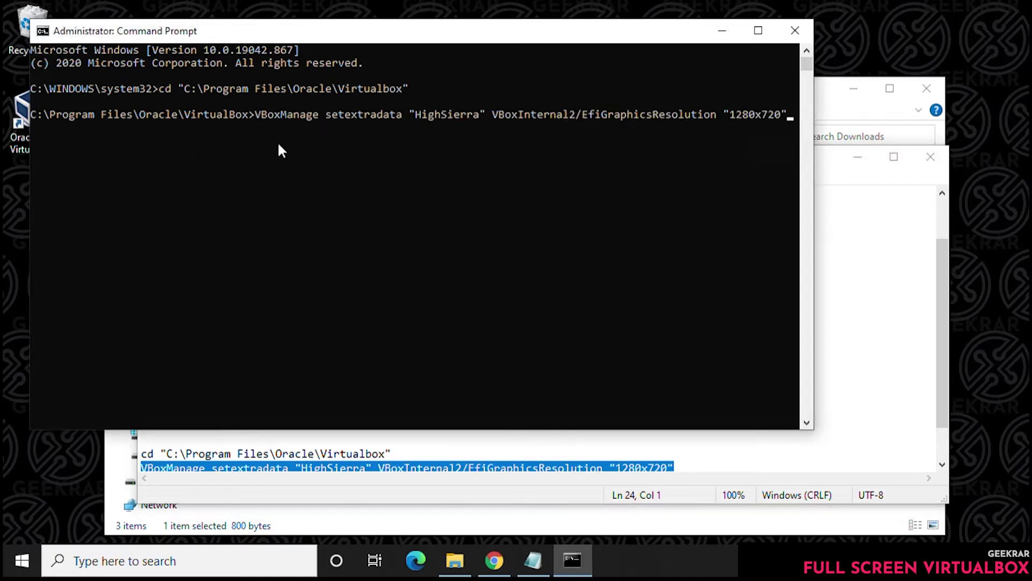
{"action": "key", "text": "Return"}
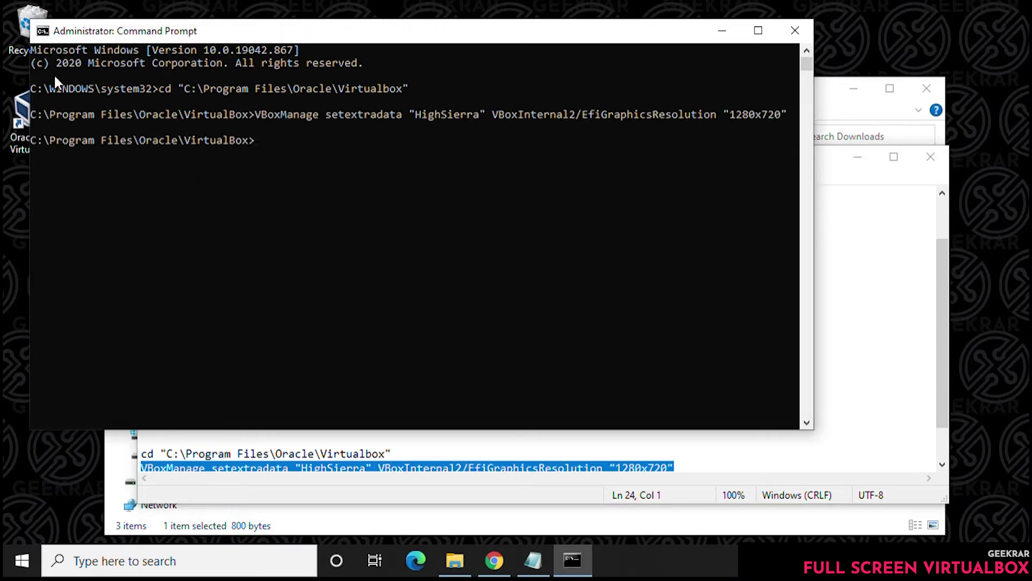
{"action": "left_click", "coordinate": [793, 31]}
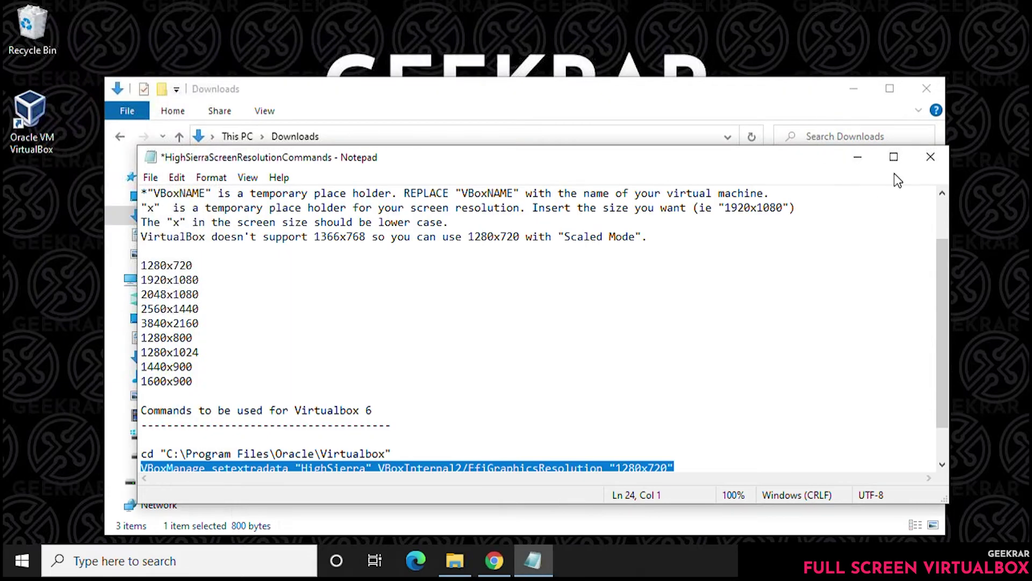
Step: Close Notepad without saving and close the Downloads folder
{"action": "left_click", "coordinate": [930, 157]}
{"action": "left_click", "coordinate": [544, 288]}
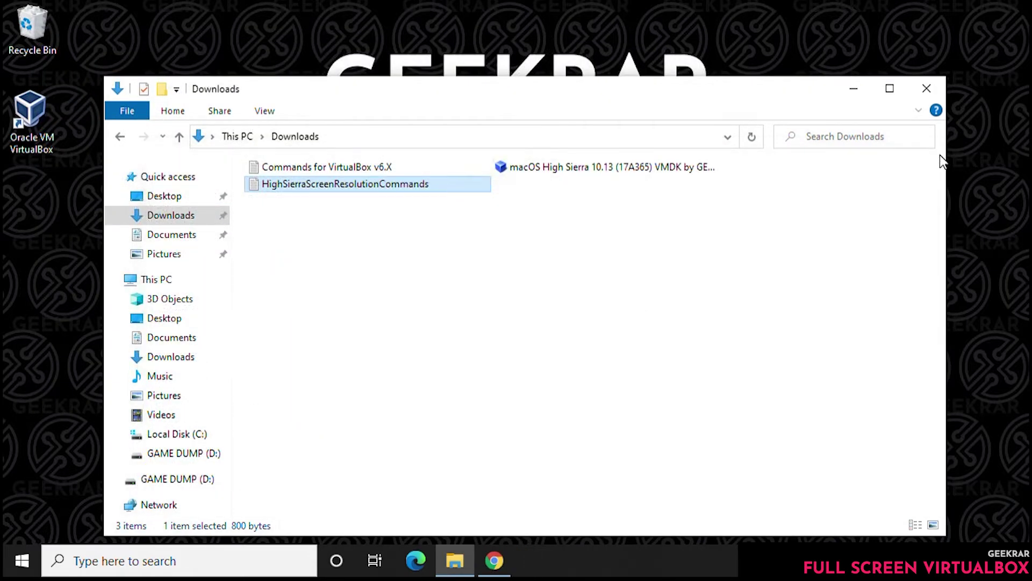
{"action": "left_click", "coordinate": [929, 90]}
Step: Start the HighSierra VM from VirtualBox and log in to macOS with the password
{"action": "left_click", "coordinate": [40, 116]}
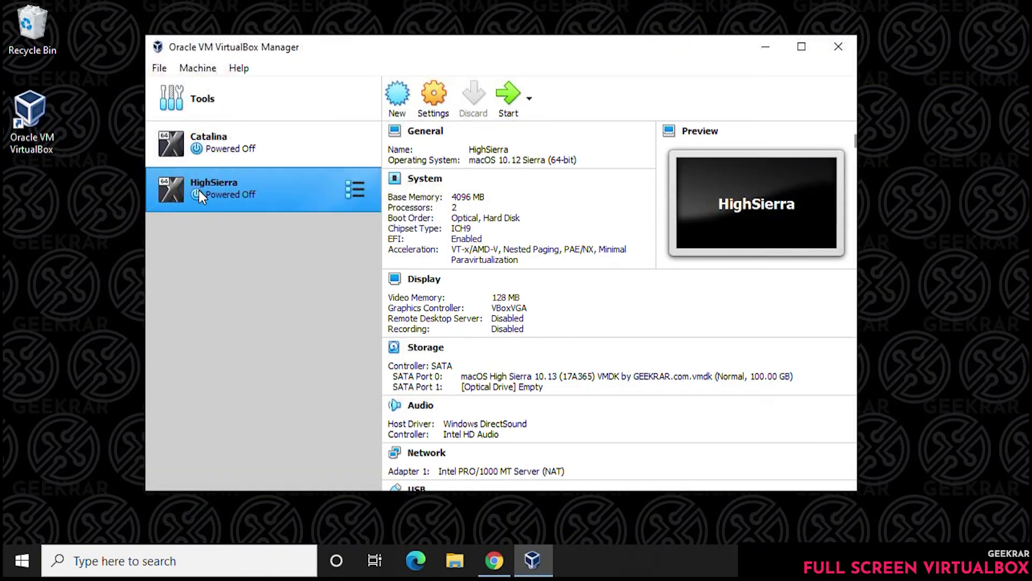
{"action": "left_click", "coordinate": [508, 97]}
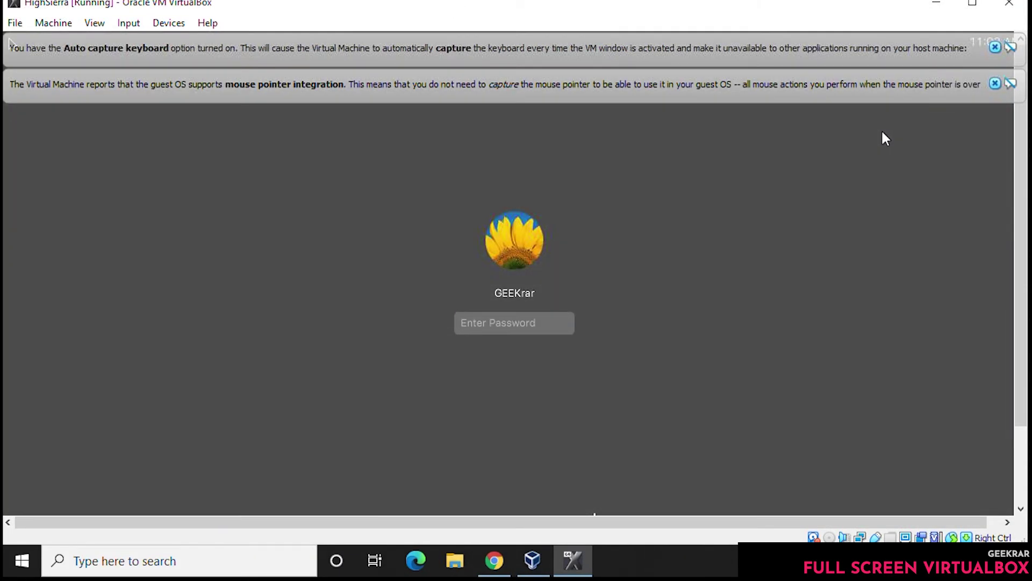
{"action": "type", "text": "•••••"}
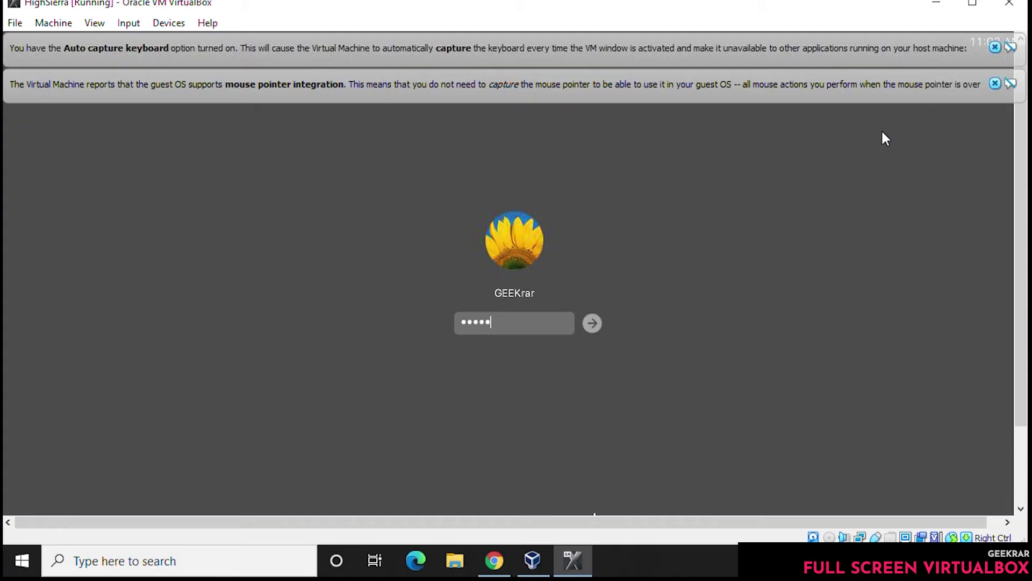
{"action": "type", "text": "•"}
{"action": "key", "text": "Return"}
{"action": "left_click", "coordinate": [995, 47]}
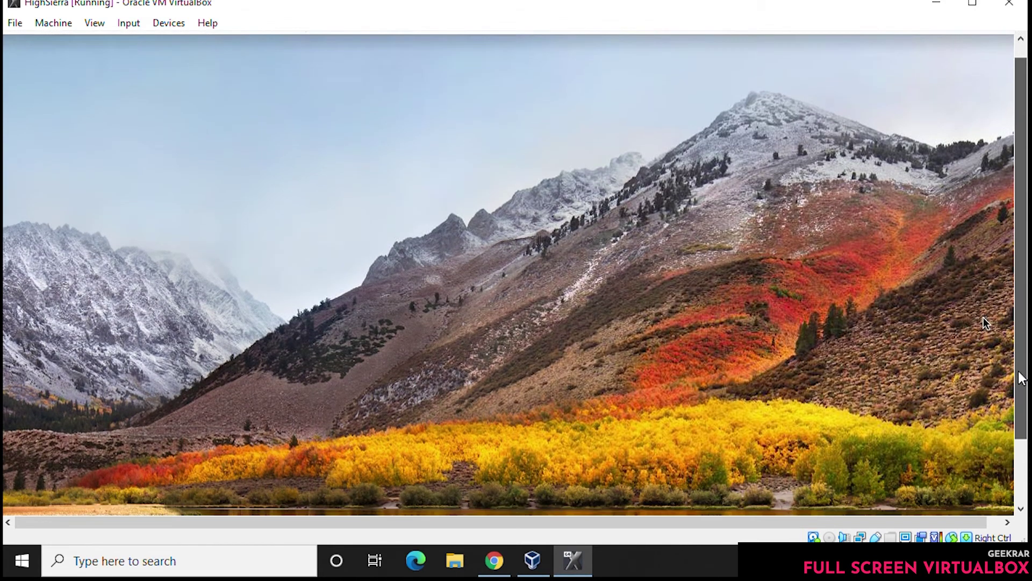
{"action": "mouse_move", "coordinate": [1017, 339]}
{"action": "left_mouse_down"}
{"action": "mouse_move", "coordinate": [1021, 379]}
{"action": "mouse_move", "coordinate": [1022, 257]}
{"action": "left_mouse_up"}
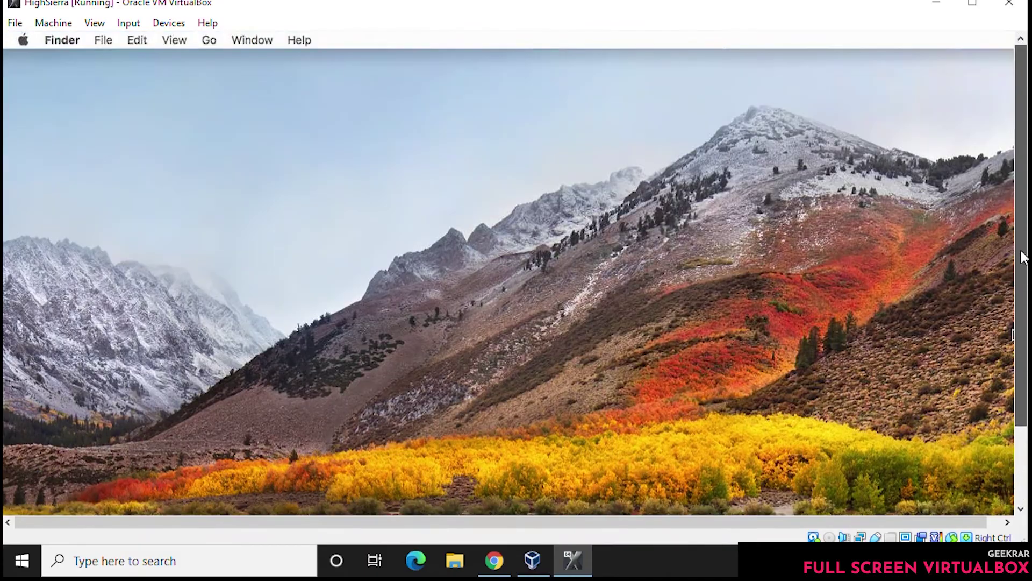
Step: Switch the HighSierra VM window to View > Full-screen Mode and confirm the switch
{"action": "left_click", "coordinate": [130, 24]}
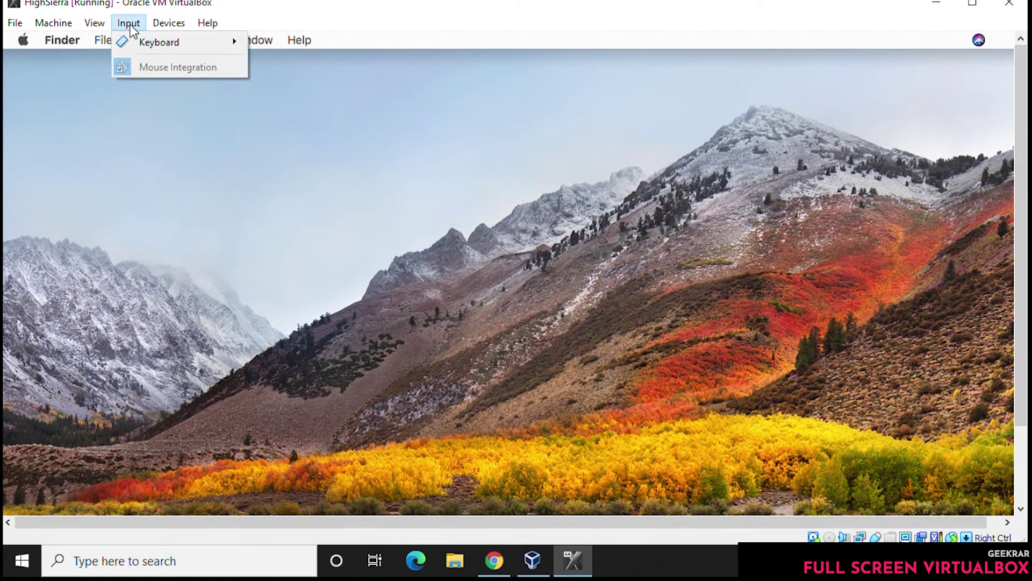
{"action": "mouse_move", "coordinate": [95, 23]}
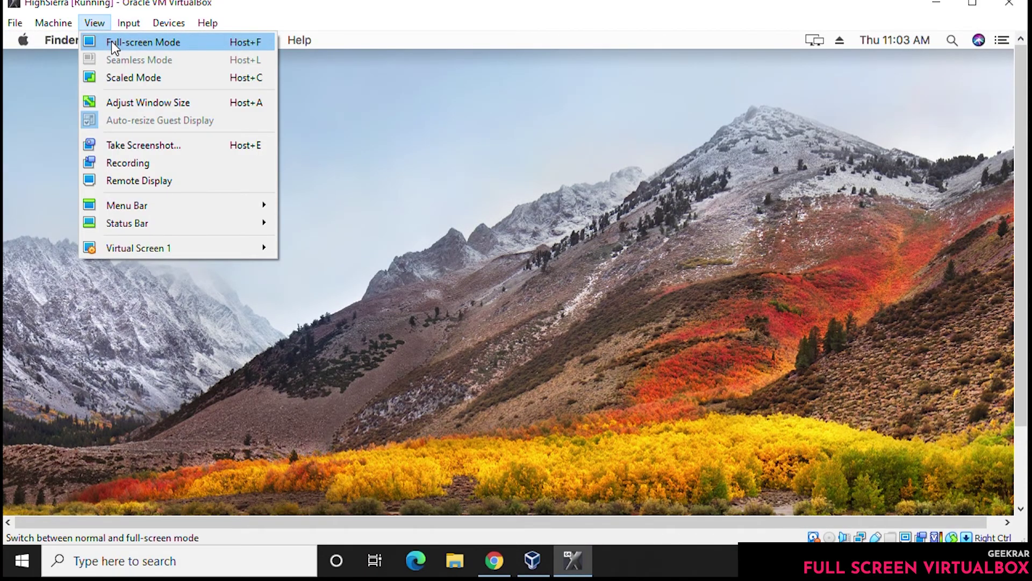
{"action": "left_click", "coordinate": [112, 42]}
{"action": "left_click", "coordinate": [483, 341]}
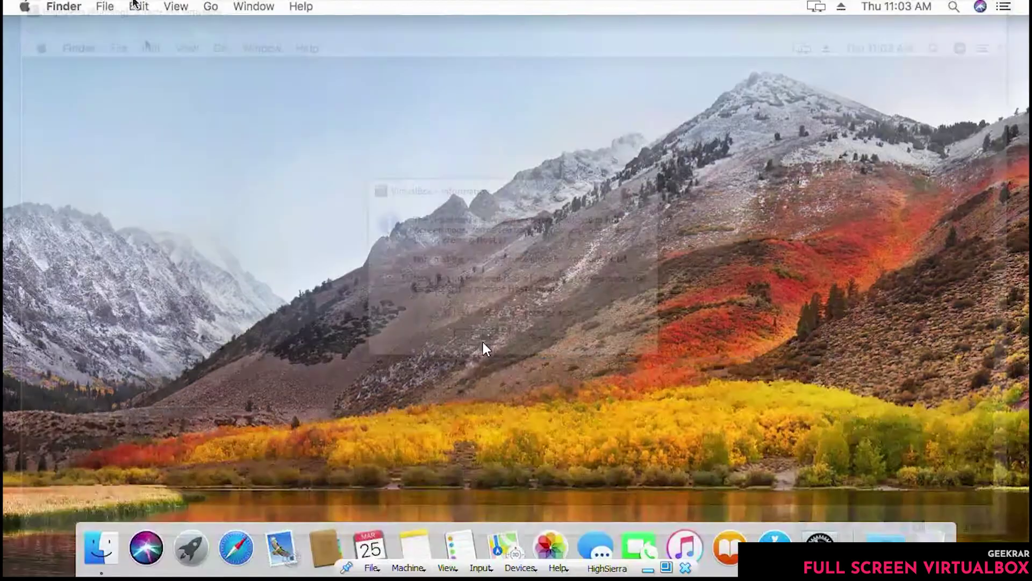